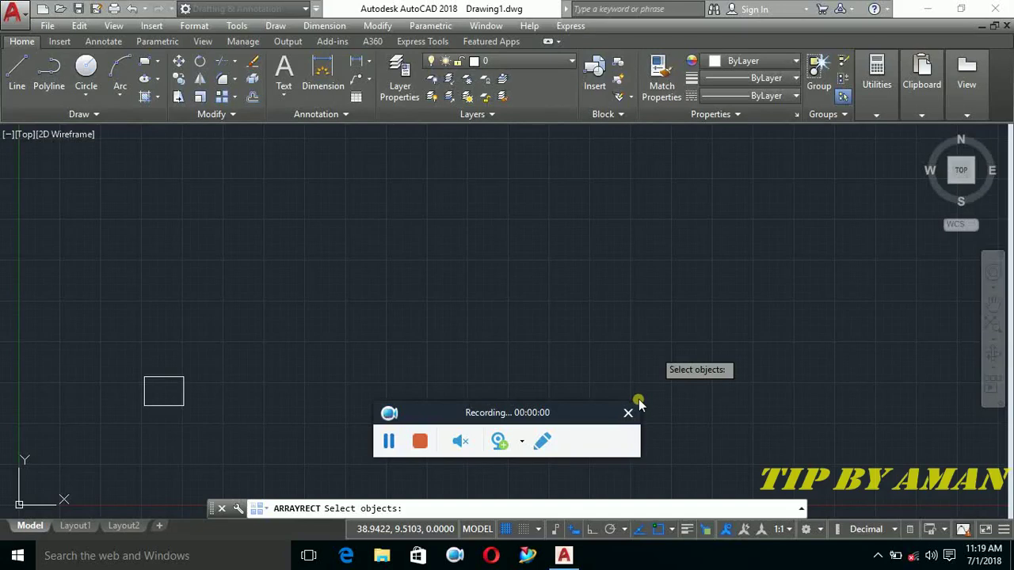
Step: Start a rectangular array on the single rectangle and preview it as a 3-row grid
click(629, 415)
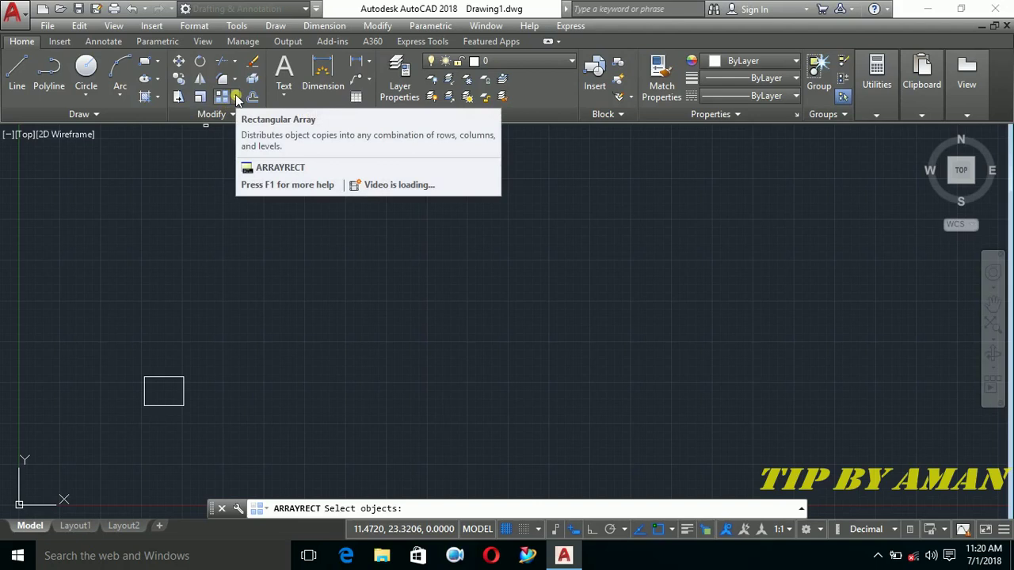
click(236, 97)
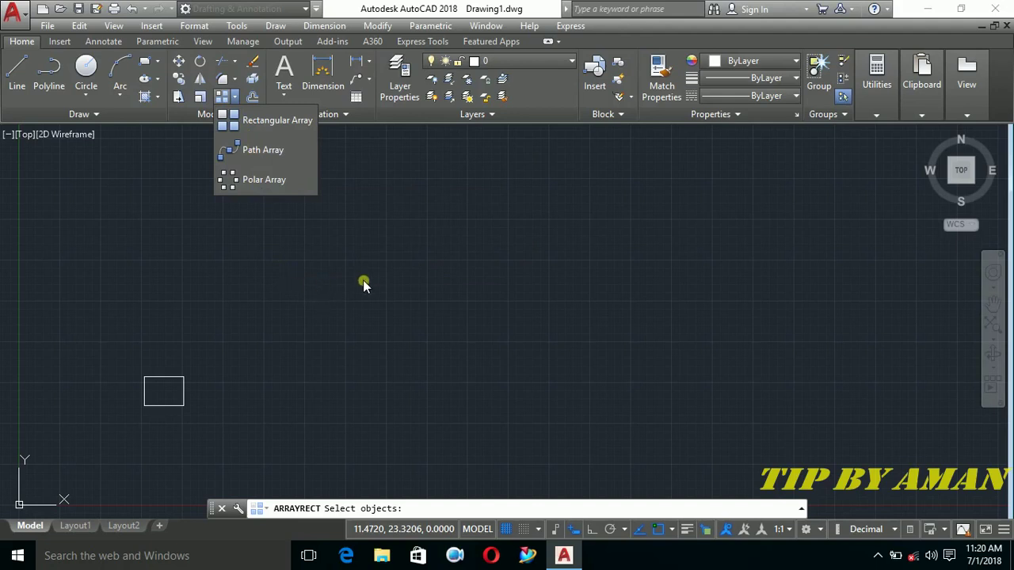
click(277, 120)
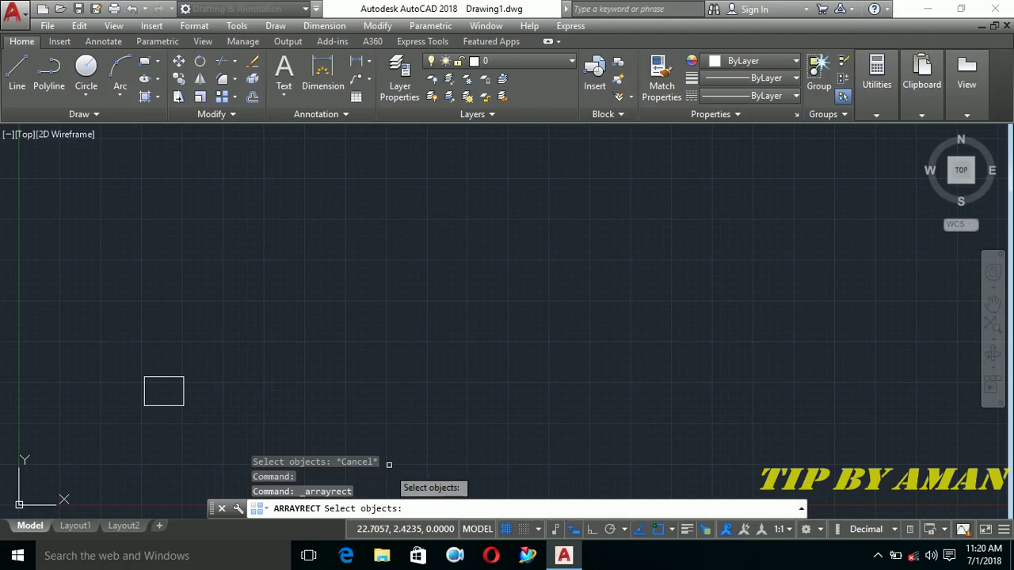
click(169, 377)
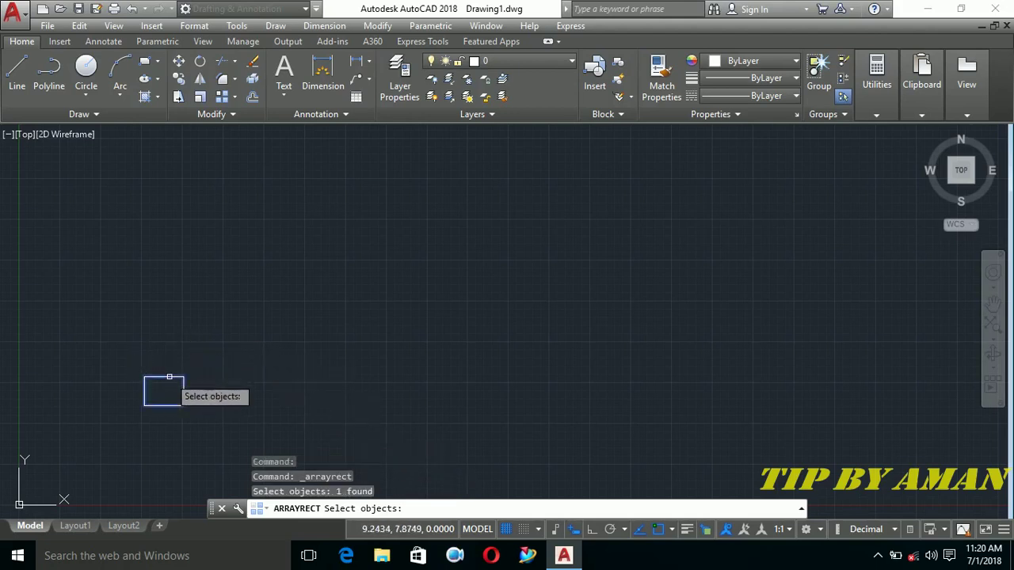
key(Return)
text(6)
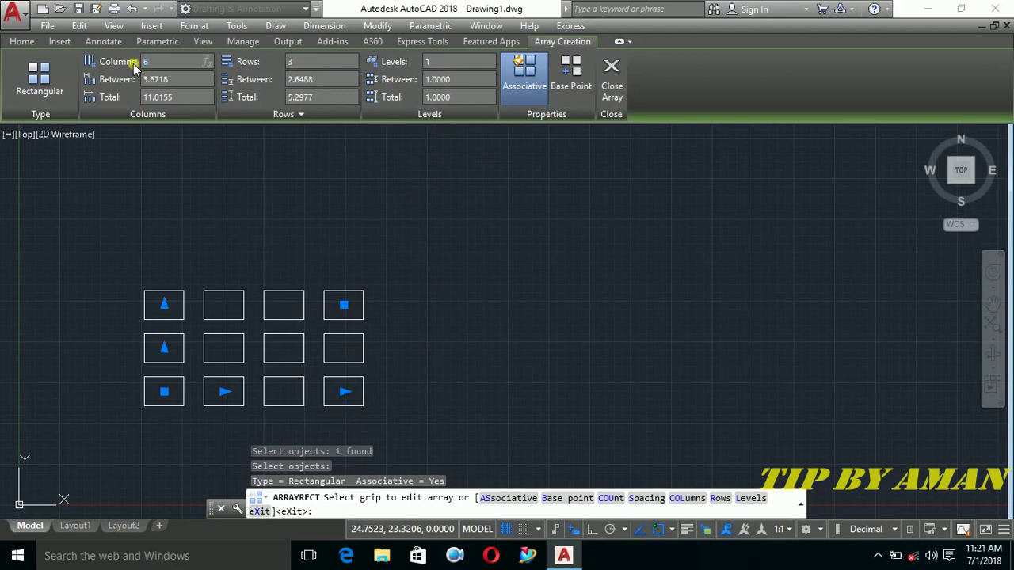
Step: Set the rectangle array to 6 columns, 5 rows and 10 levels
key(Return)
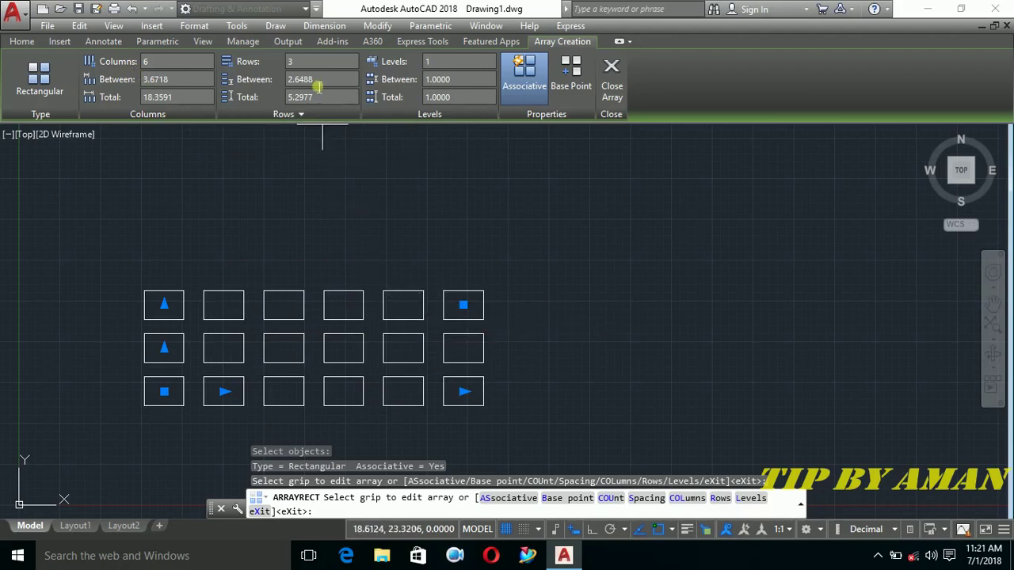
click(289, 62)
key(Return)
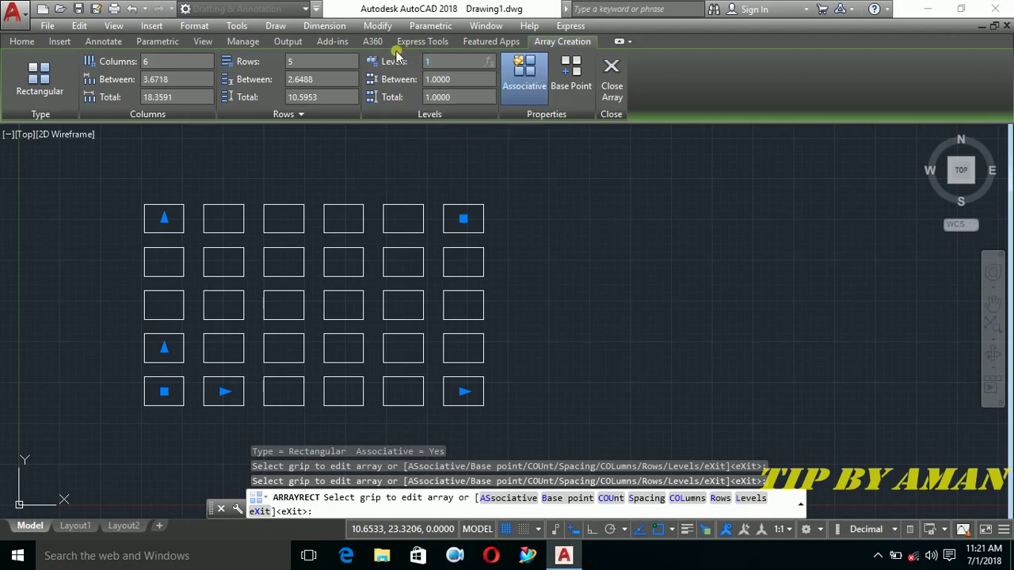
text(0)
key(Return)
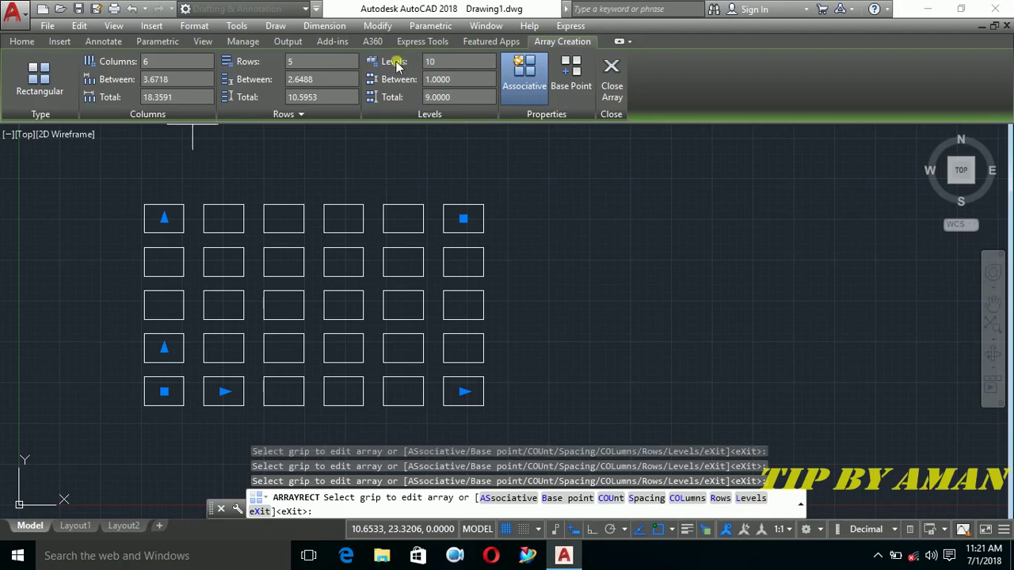
Step: Close the 6×5 array, view its 10 levels in SW Isometric, then return to Top
click(610, 101)
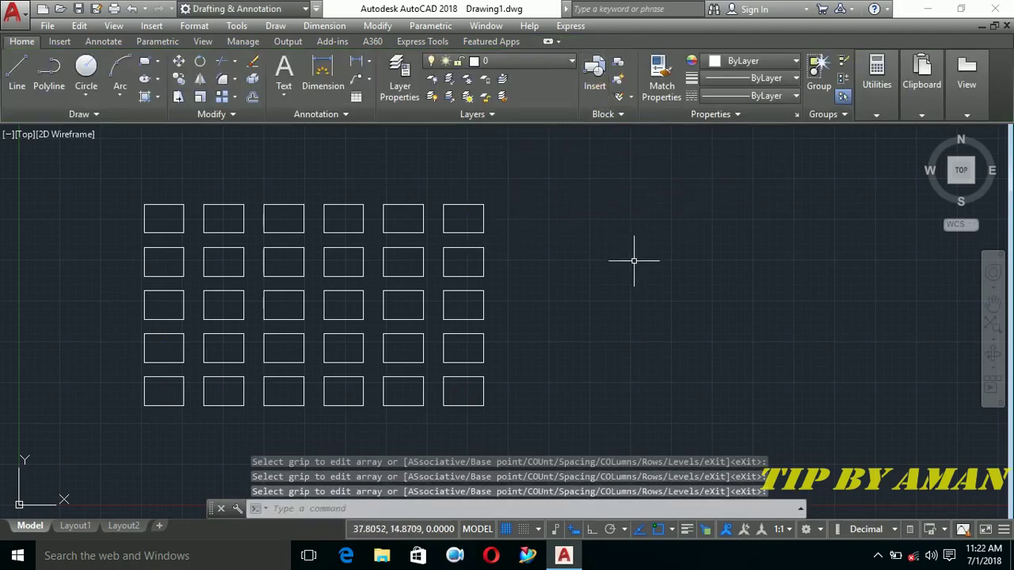
click(951, 184)
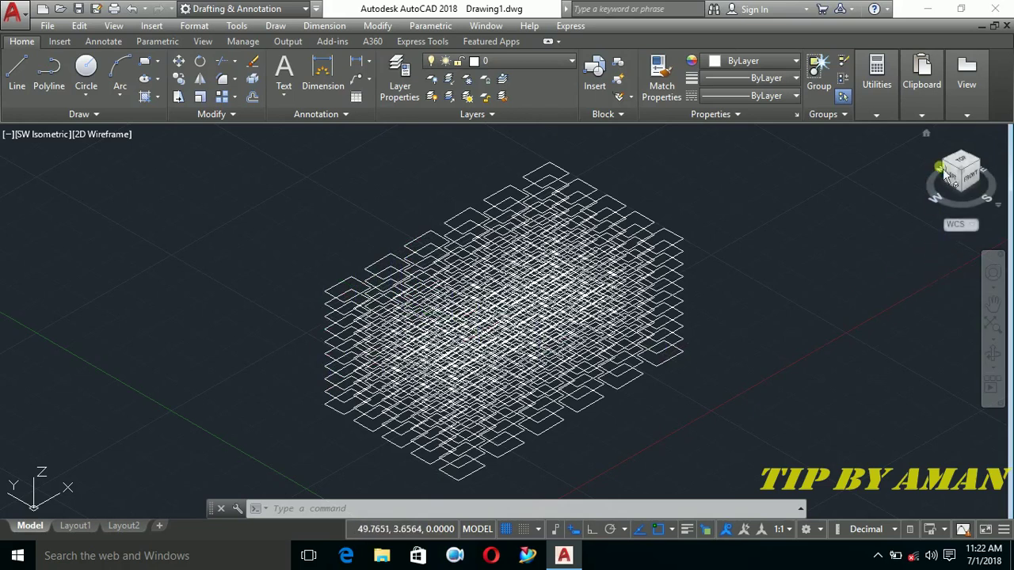
click(967, 165)
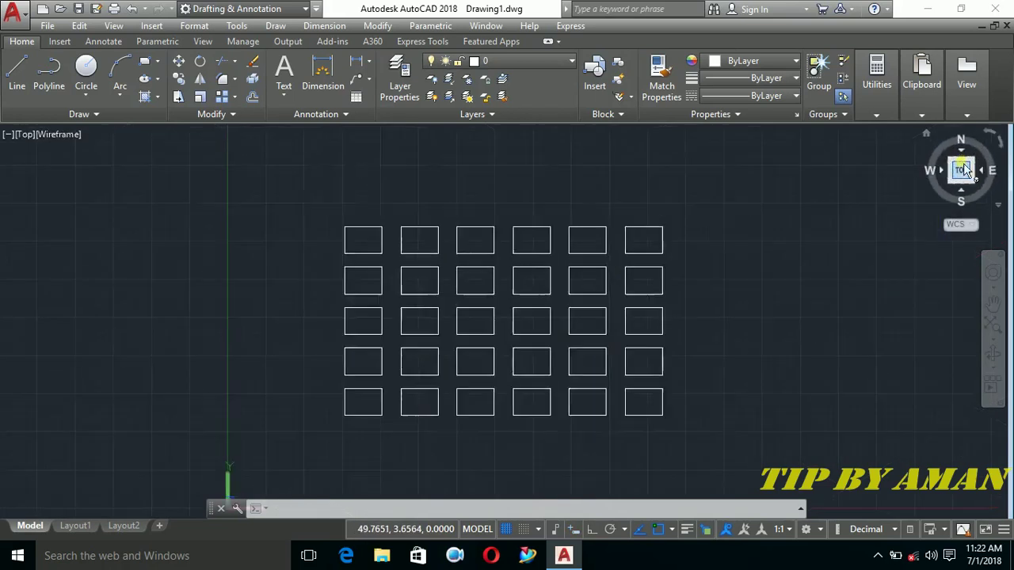
Step: Draw a large circle to the right of the rectangle array
click(235, 98)
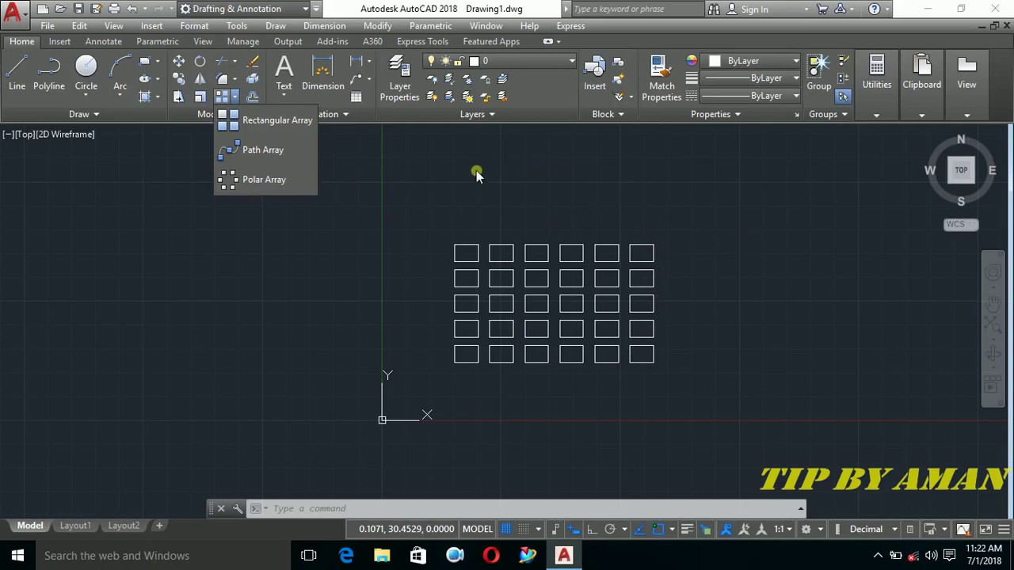
click(87, 68)
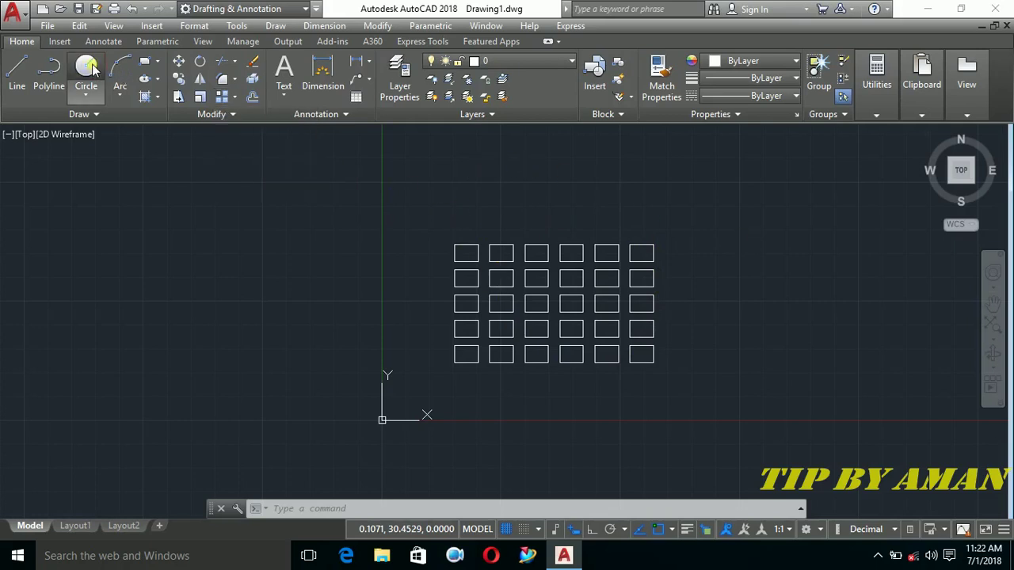
click(791, 304)
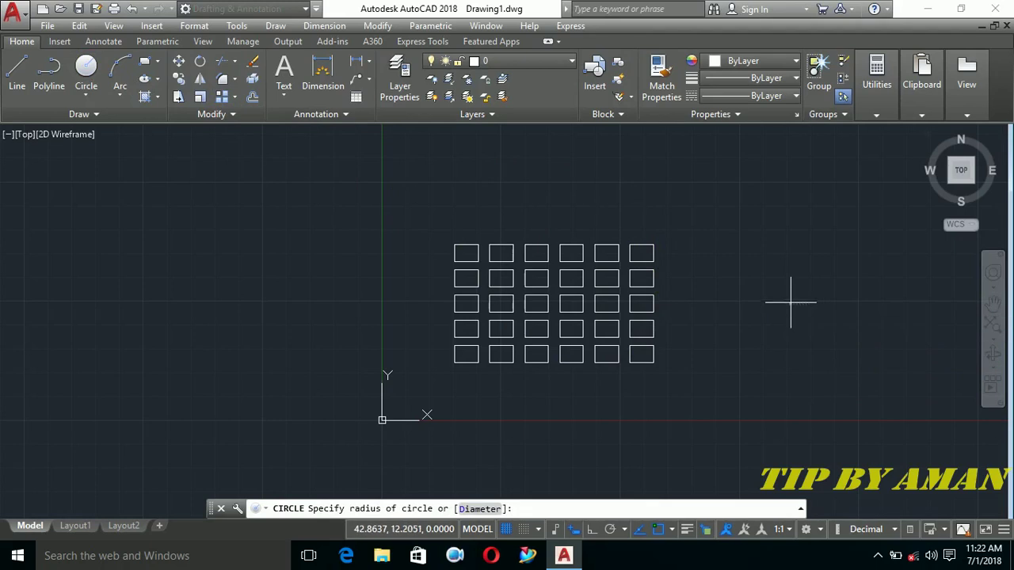
click(819, 378)
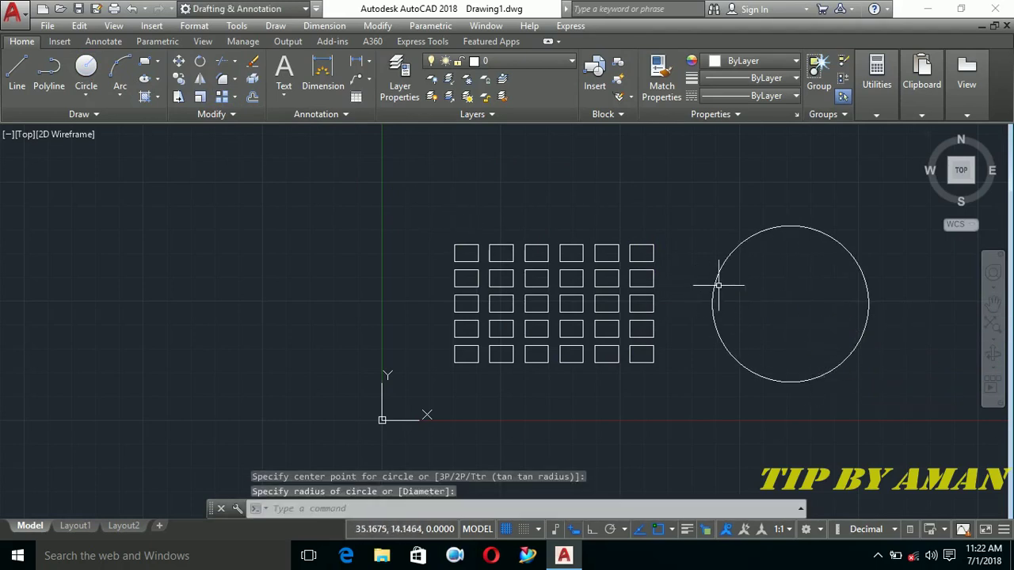
Step: Draw a small circle centred on the large circle's top quadrant
key(Return)
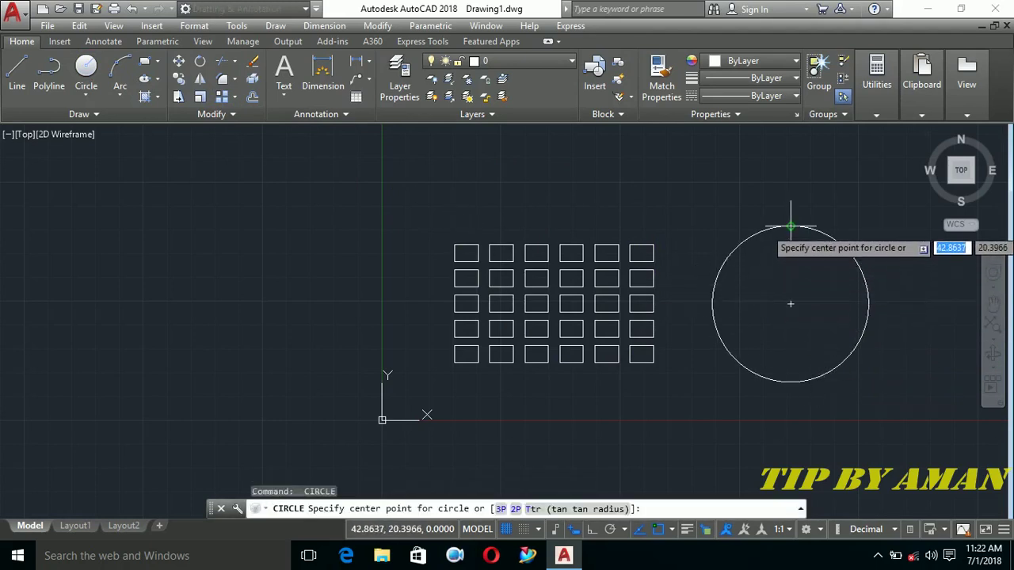
click(791, 227)
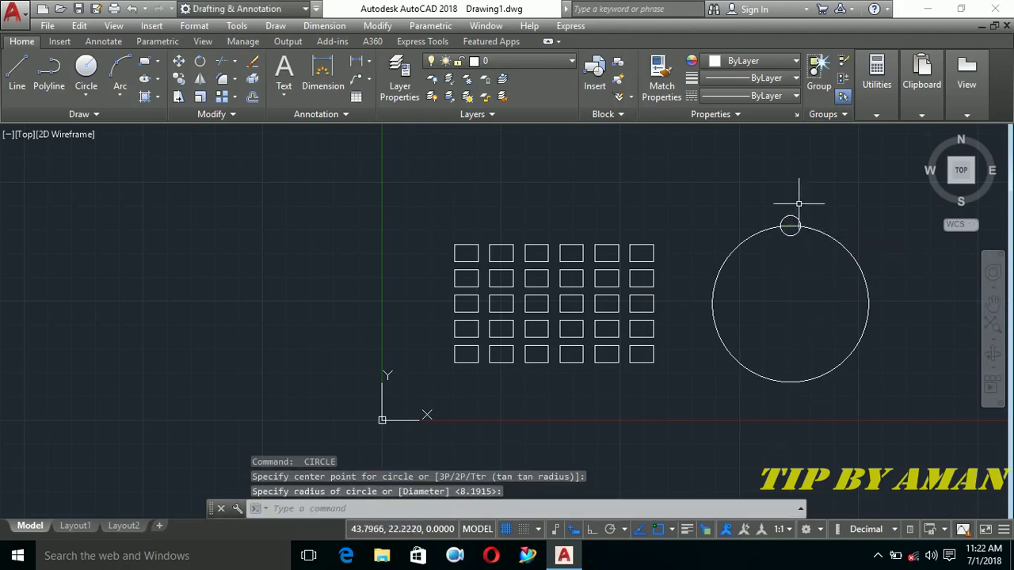
click(802, 223)
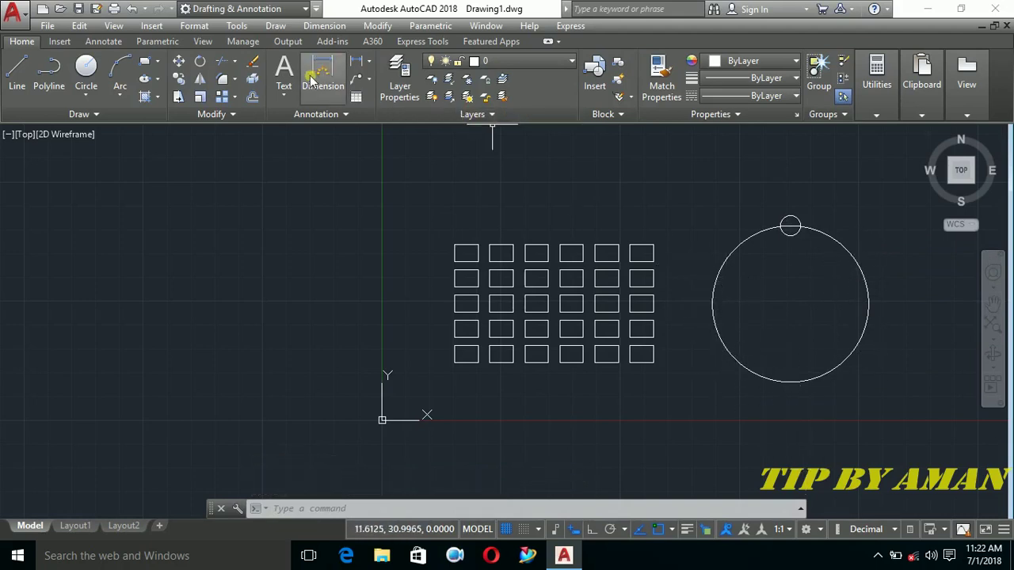
Step: Polar-array the small circle around the large circle's centre, previewing 6 copies
click(236, 99)
click(252, 182)
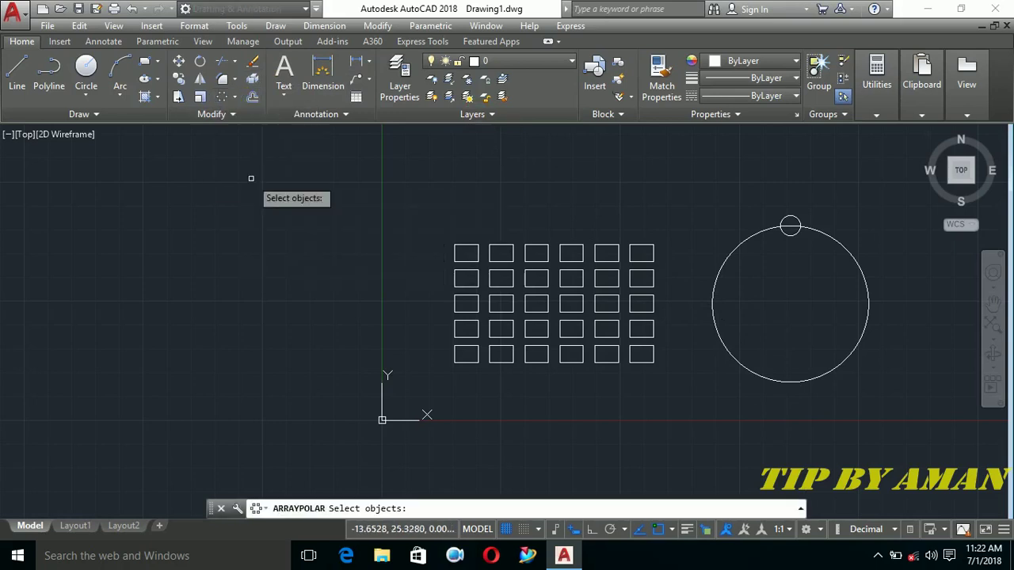
click(790, 225)
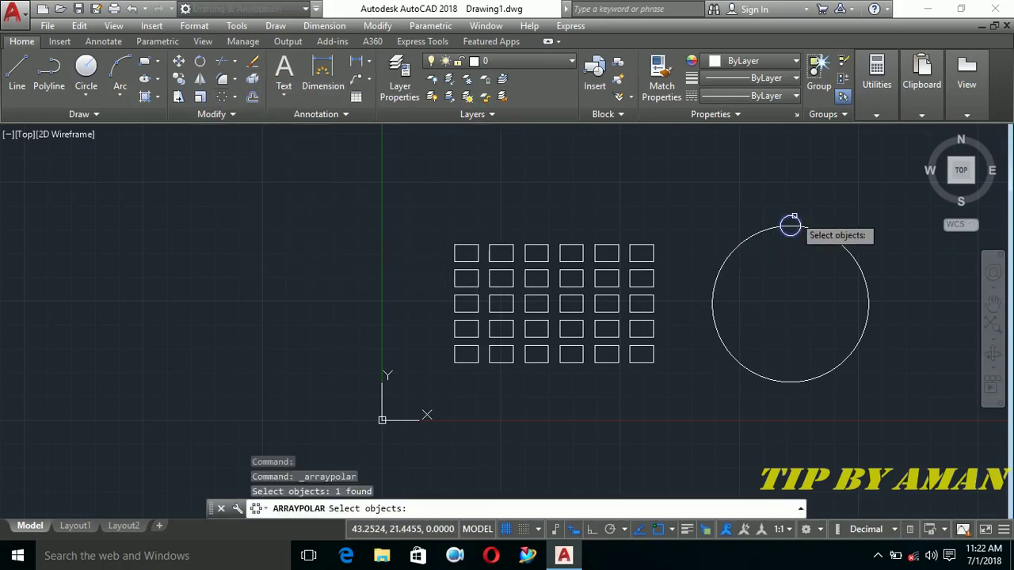
key(Return)
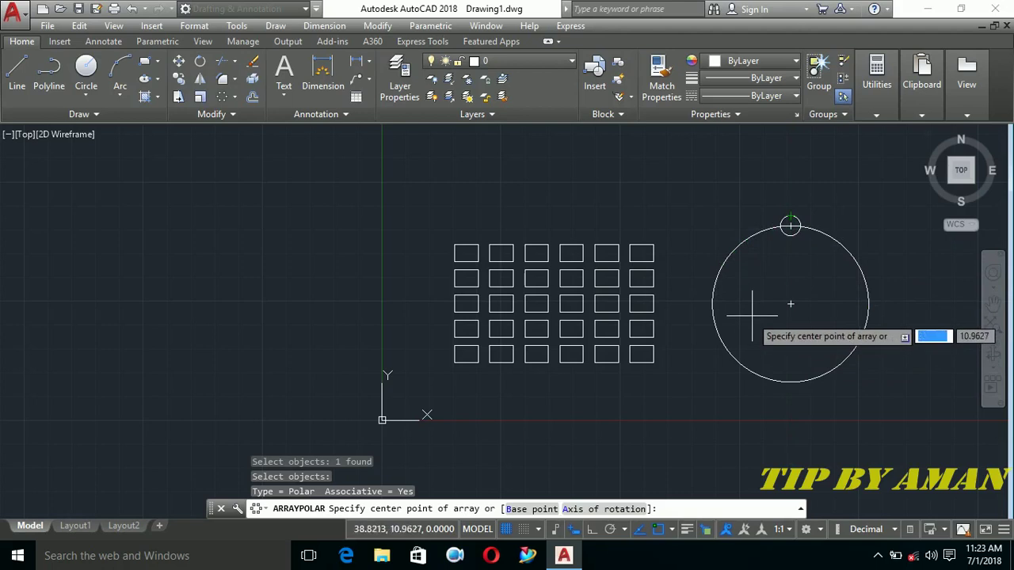
click(791, 303)
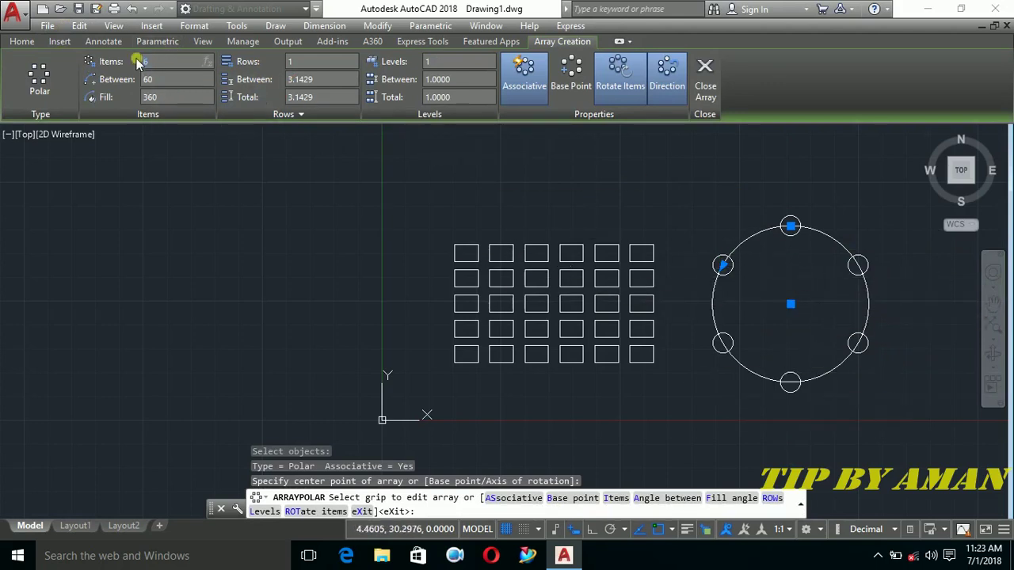
text(8)
Step: Set the polar array to 8 items per ring and 3 concentric rings
key(Return)
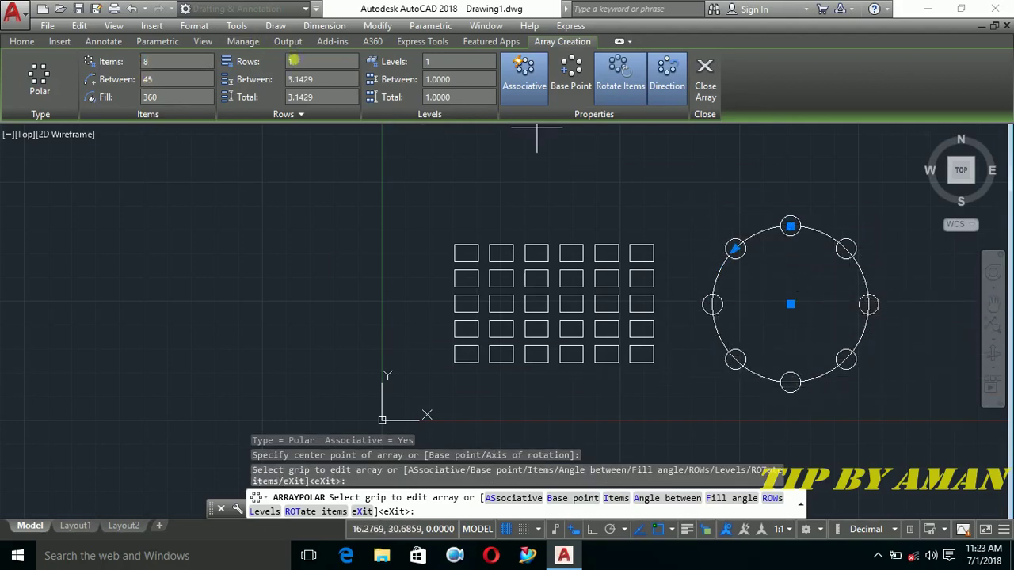
click(293, 60)
text(3)
key(Return)
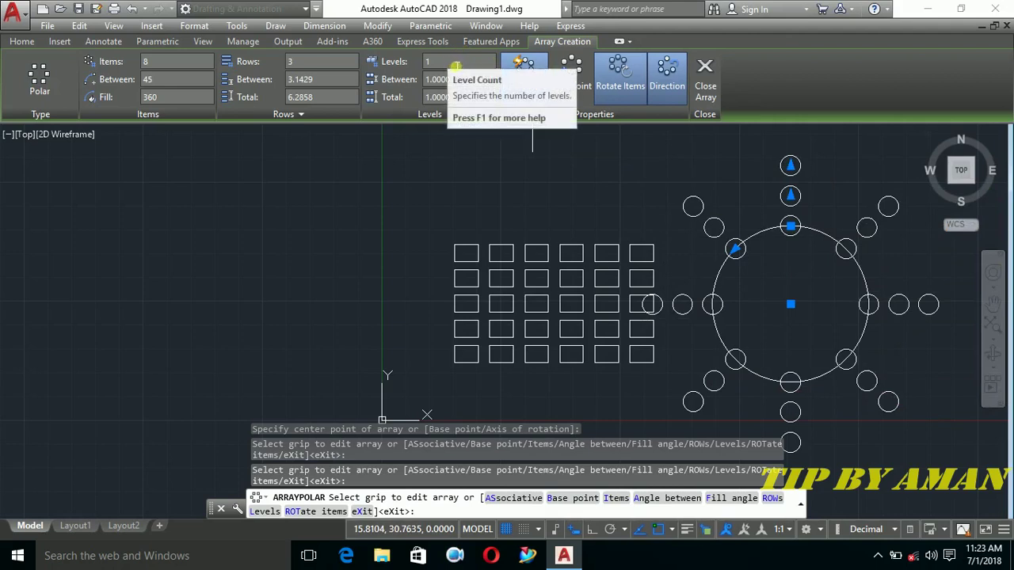
Step: Finish the three-ring polar array and zoom out
click(705, 80)
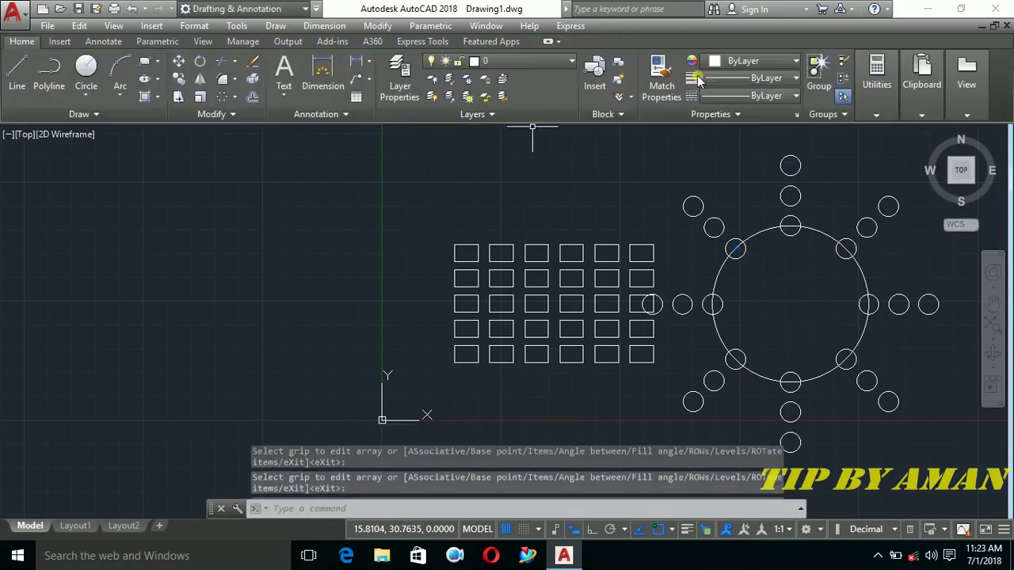
scroll(657, 231, down, 2)
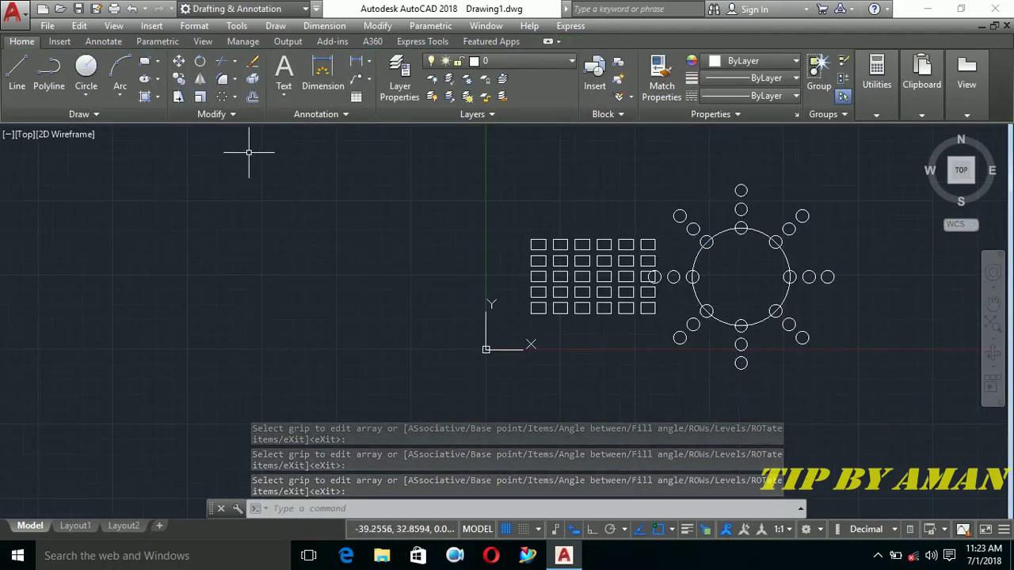
click(235, 97)
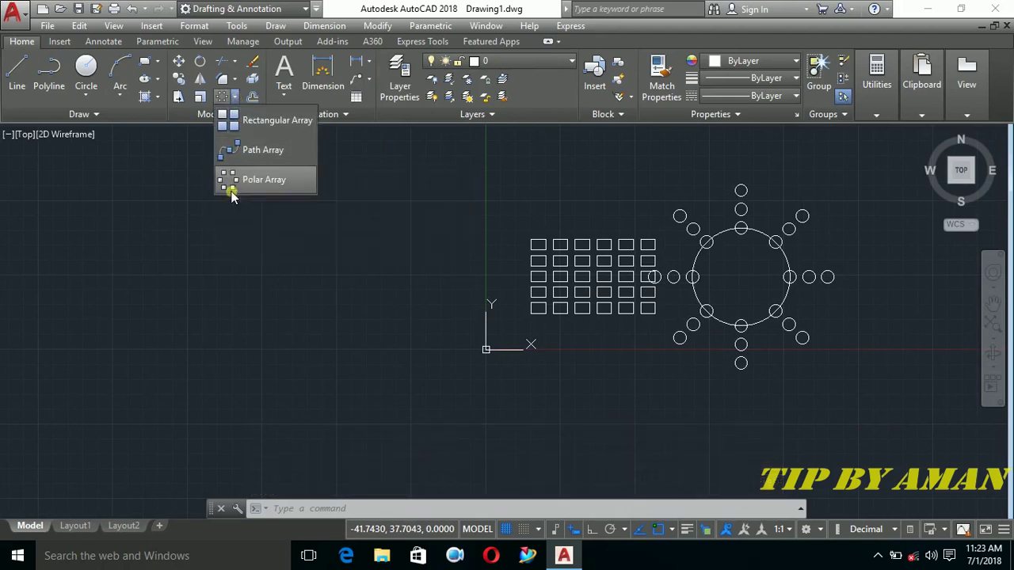
click(154, 317)
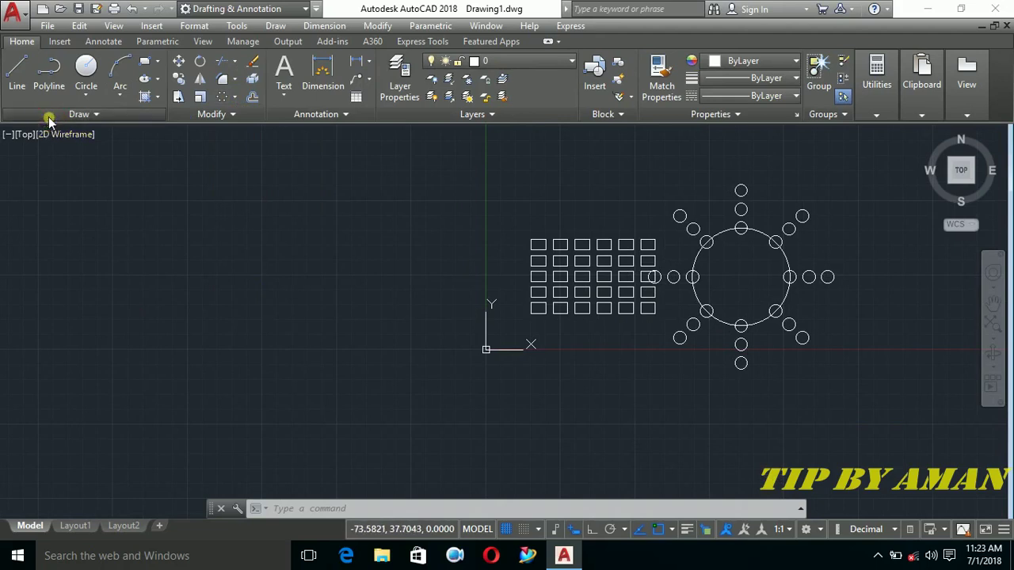
Step: Draw a wavy Spline Fit curve with six fit points left of the rectangle grid
click(49, 117)
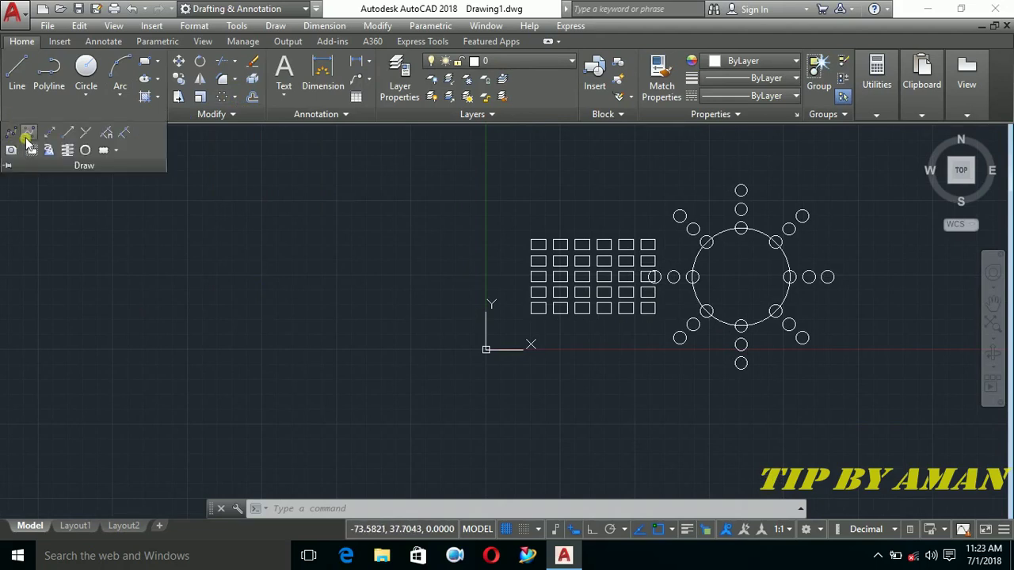
click(26, 139)
click(101, 348)
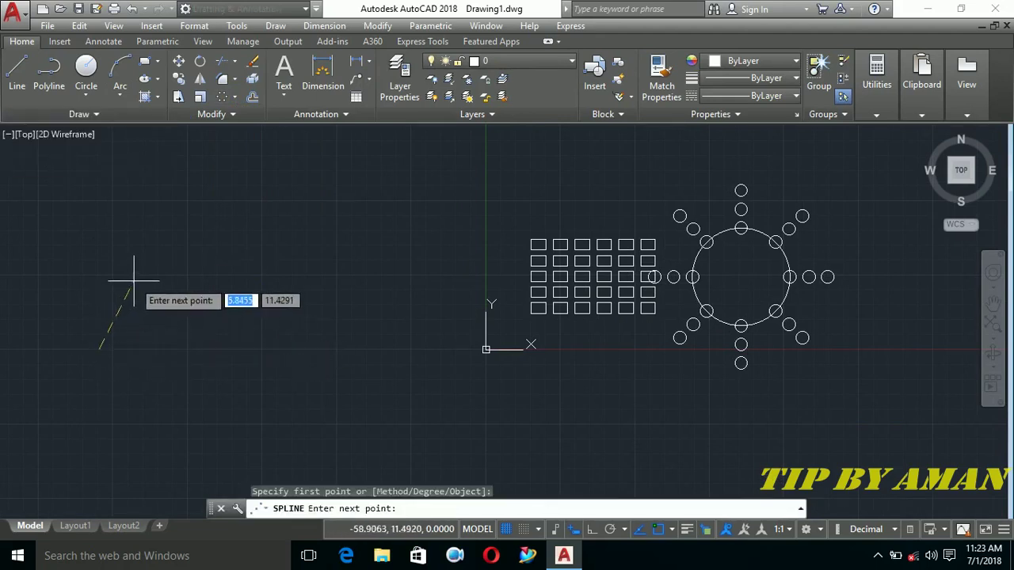
click(133, 280)
click(232, 324)
click(277, 270)
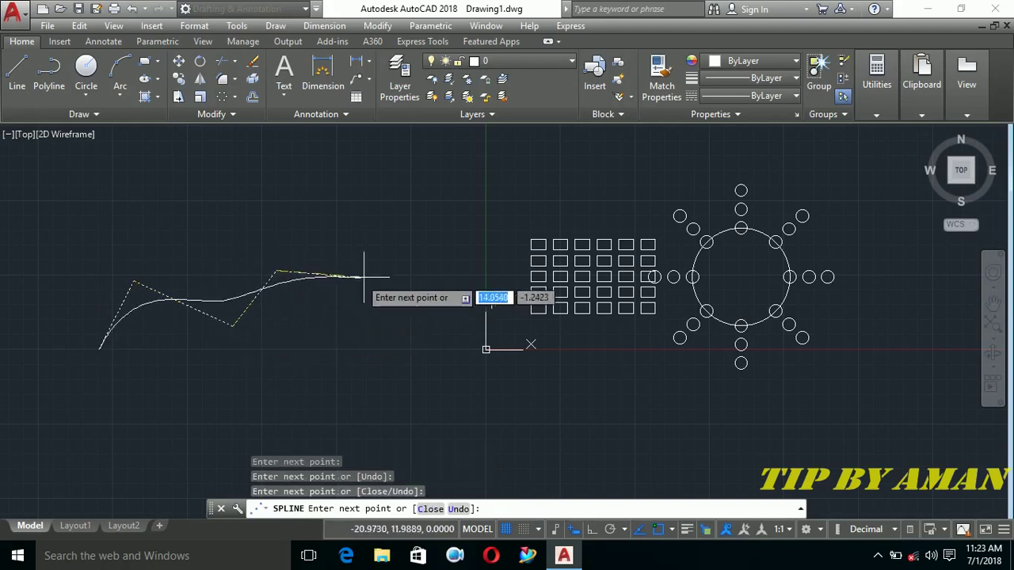
click(367, 301)
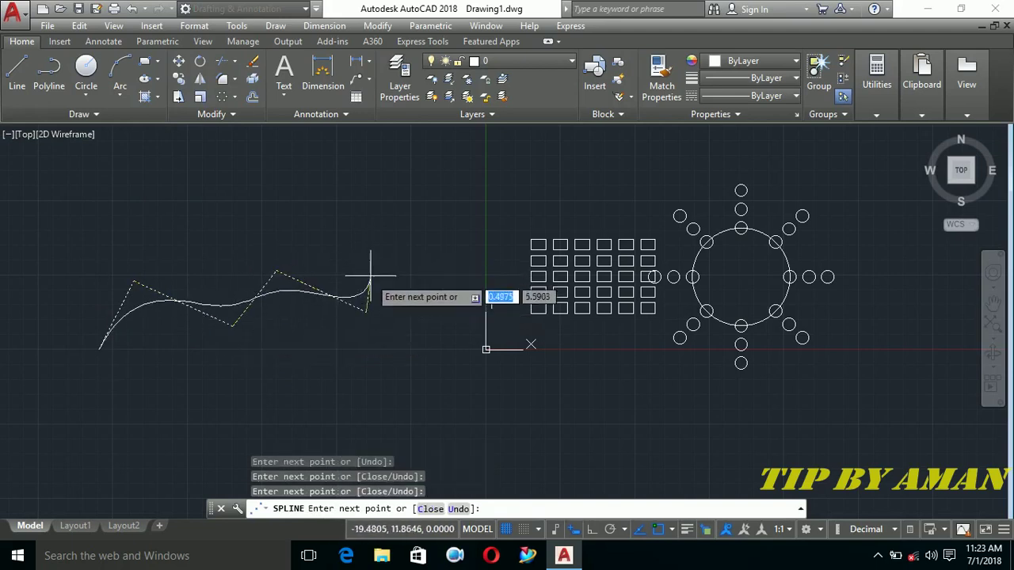
click(376, 266)
key(Return)
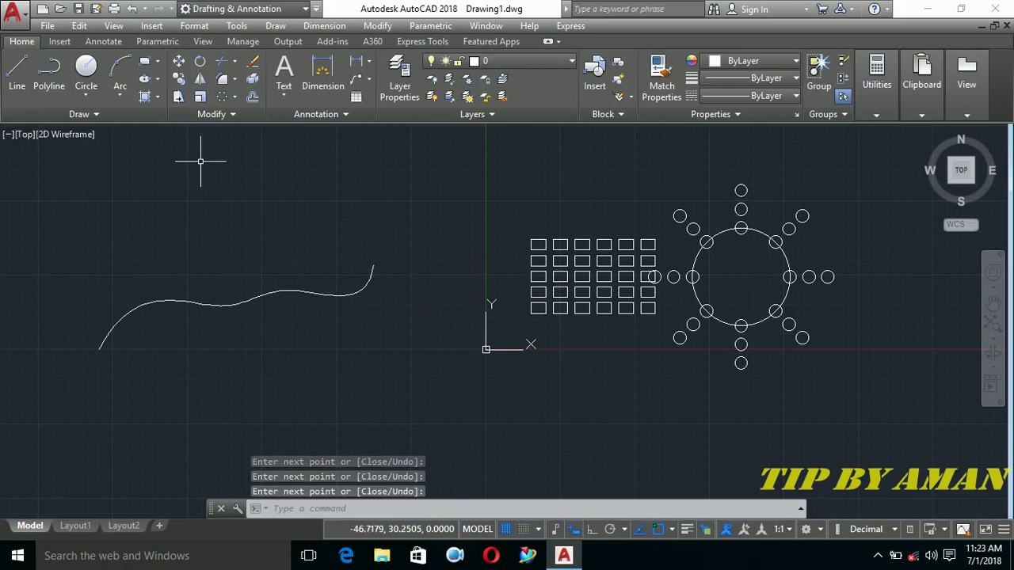
Step: Draw a small circle of radius 1.0476 at the spline's lower start
click(84, 67)
click(79, 357)
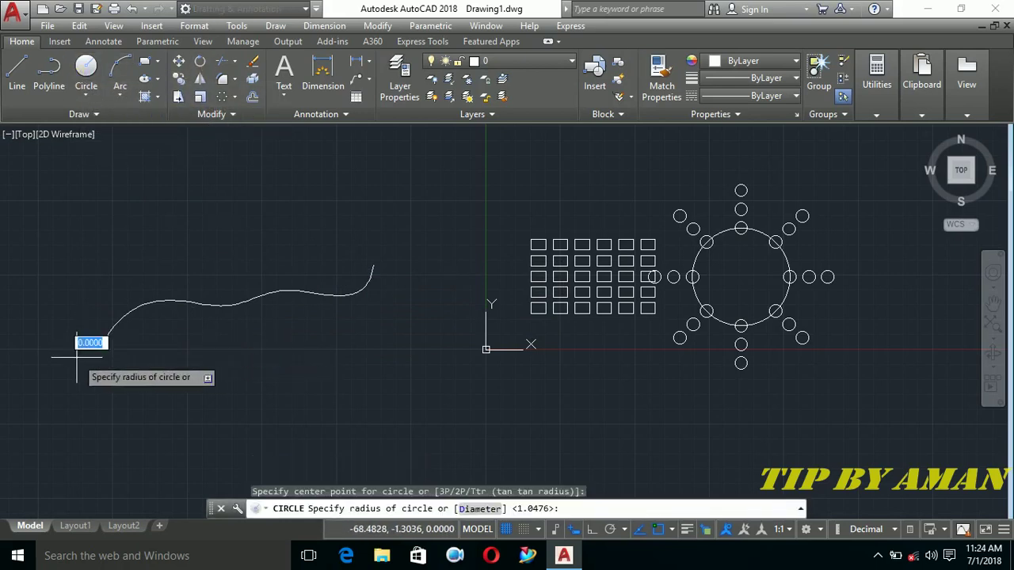
key(Return)
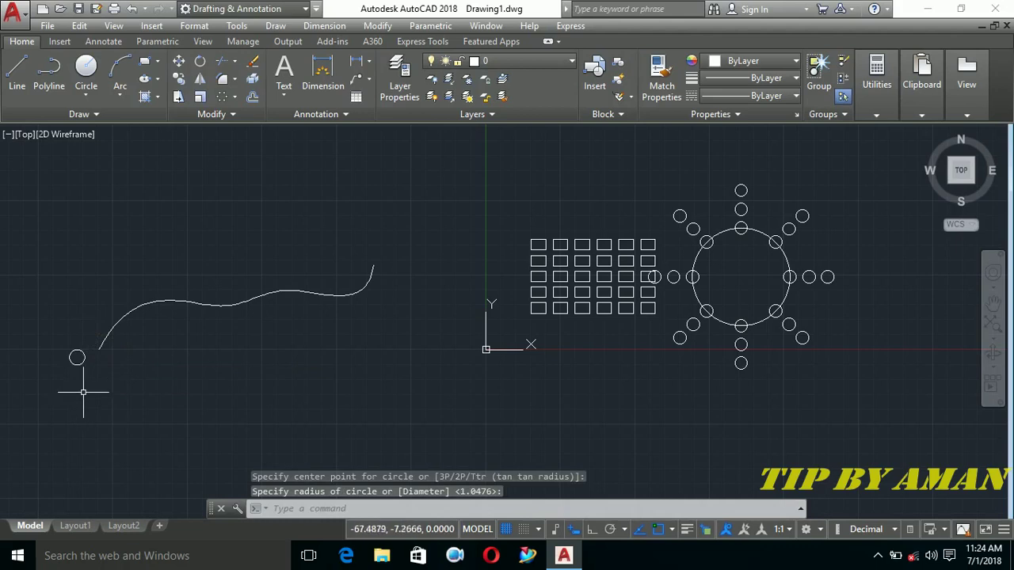
Step: Path-array the small circle along the spline, previewing 14 copies
click(234, 98)
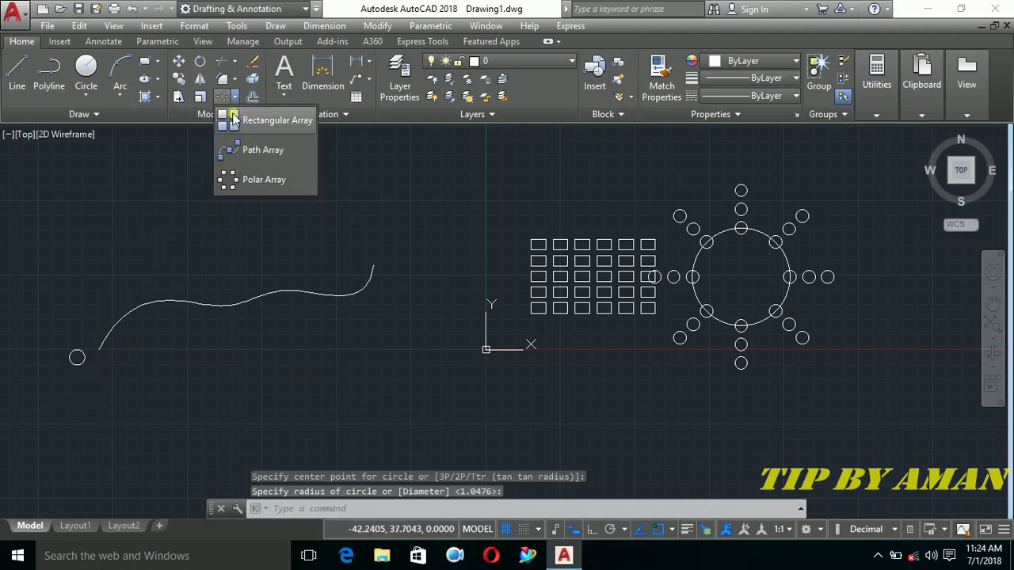
click(244, 150)
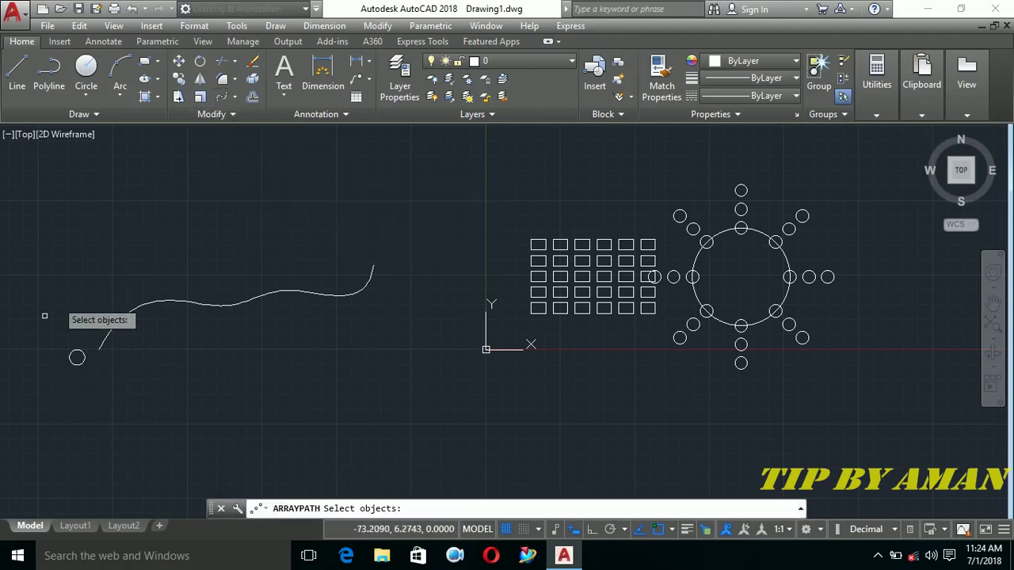
click(77, 350)
key(Return)
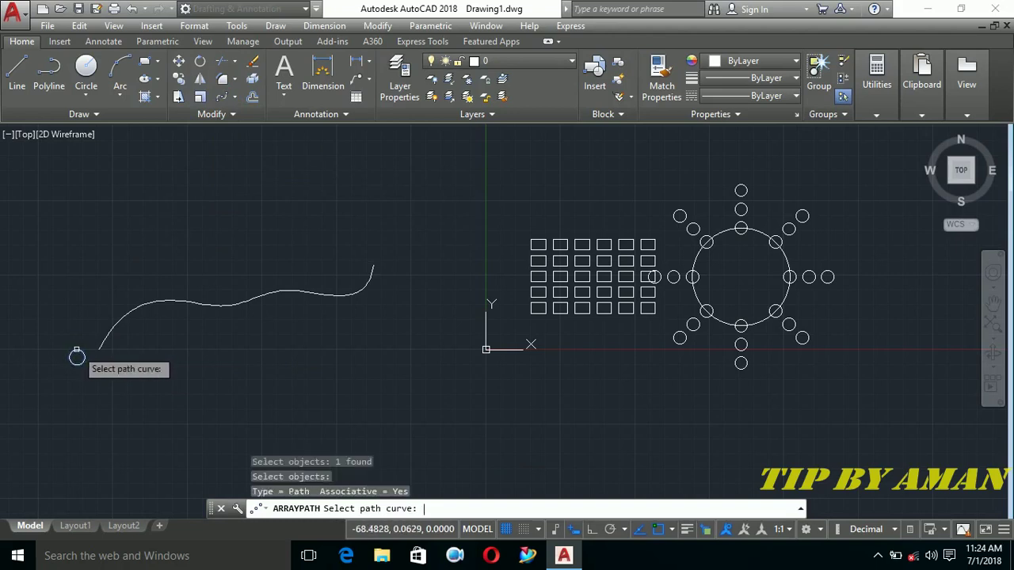
click(112, 327)
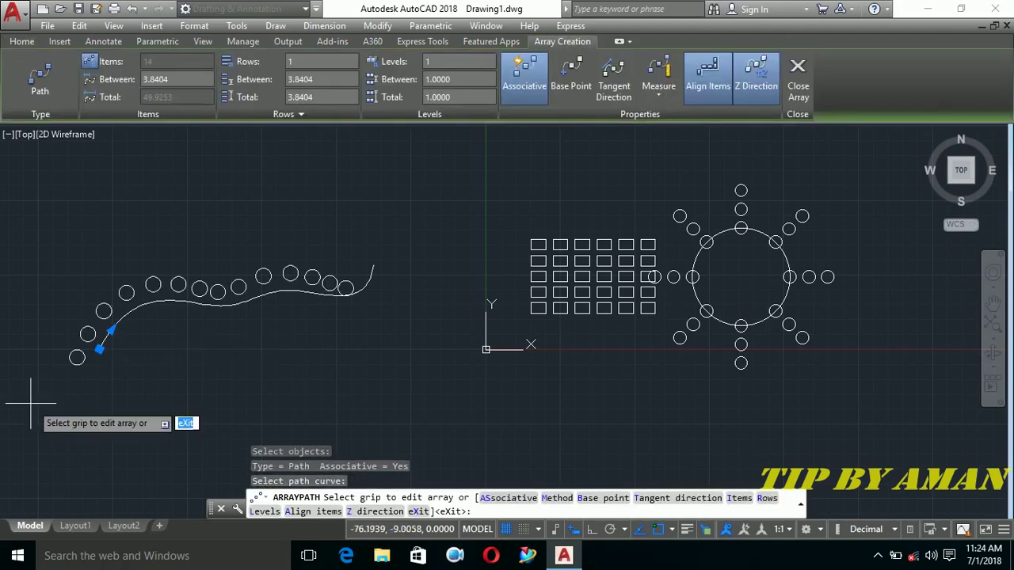